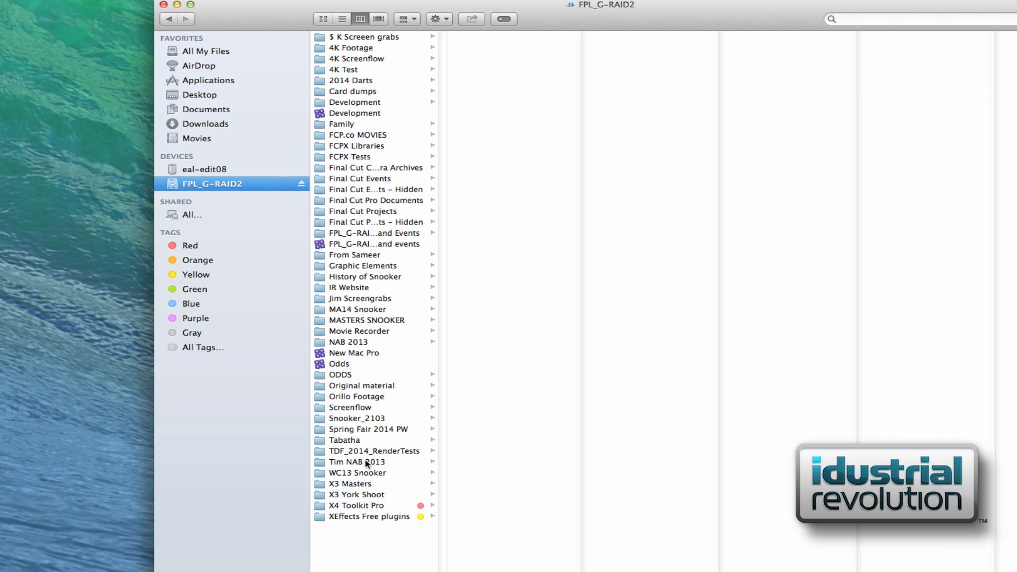
Go from the Tabatha folder to Movies to list the Final Cut Pro libraries.
{"action": "left_click", "coordinate": [365, 443]}
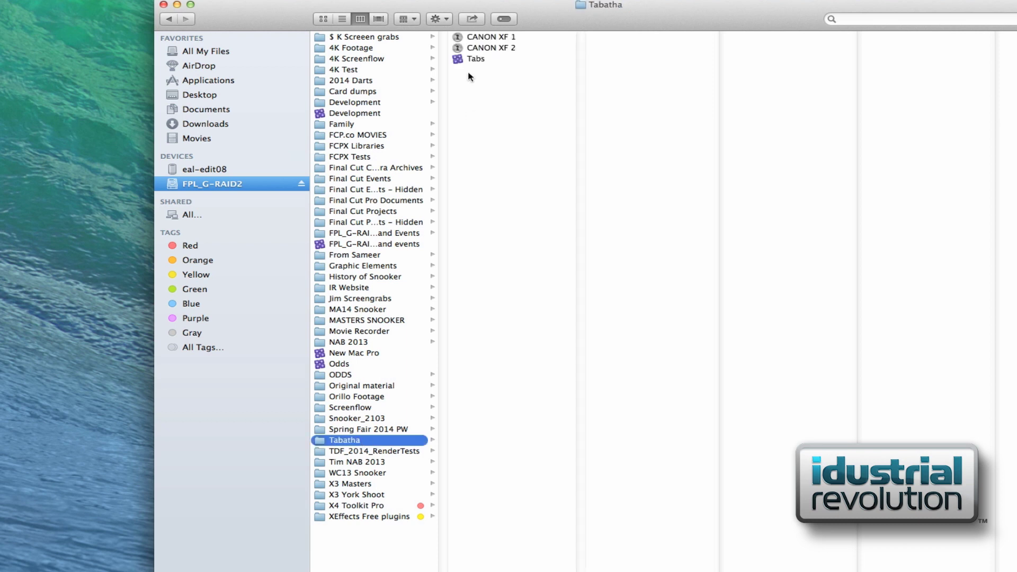
{"action": "left_click", "coordinate": [206, 139]}
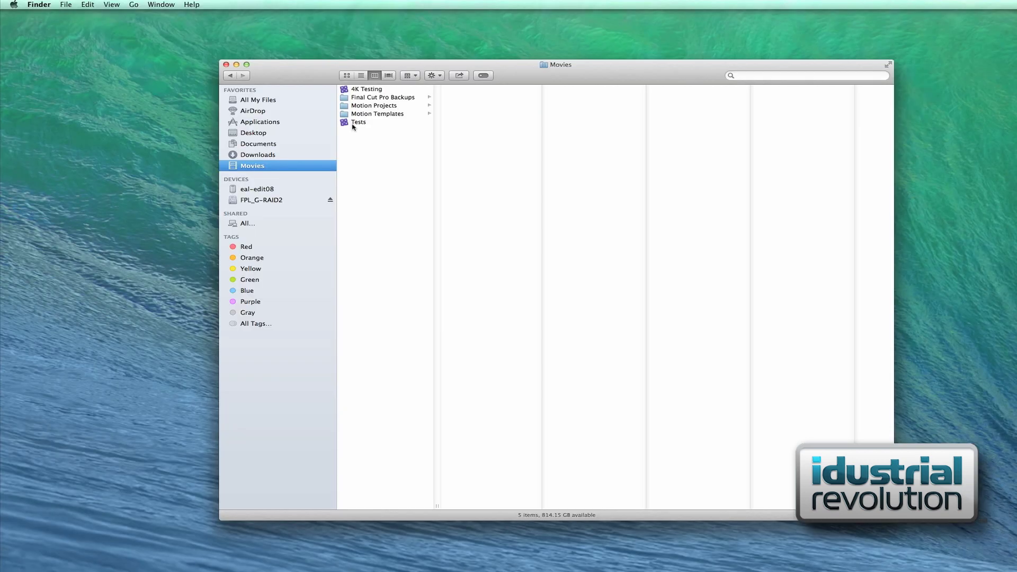
{"action": "left_click", "coordinate": [353, 123]}
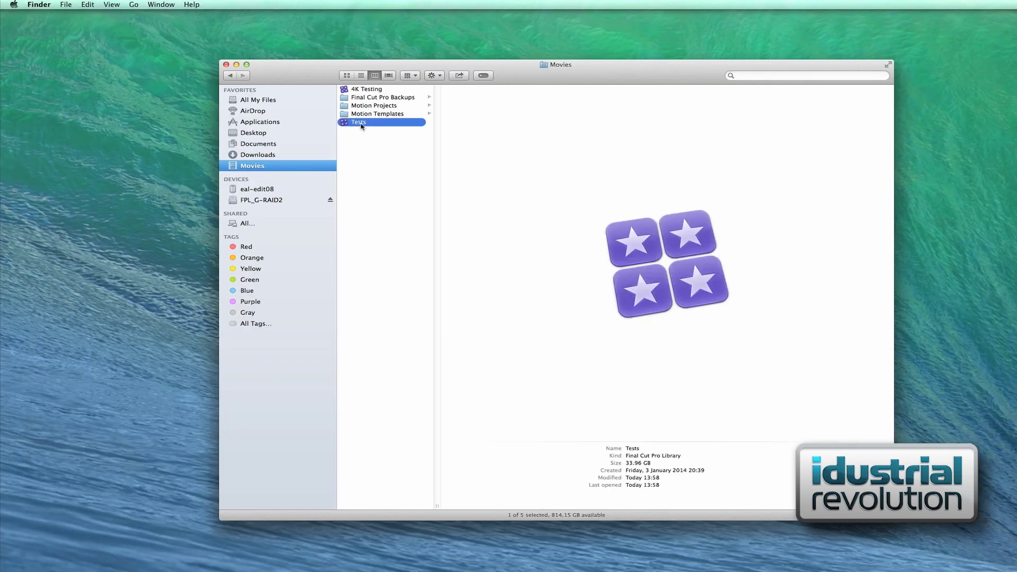
{"action": "right_click", "coordinate": [362, 124]}
{"action": "left_click", "coordinate": [383, 173]}
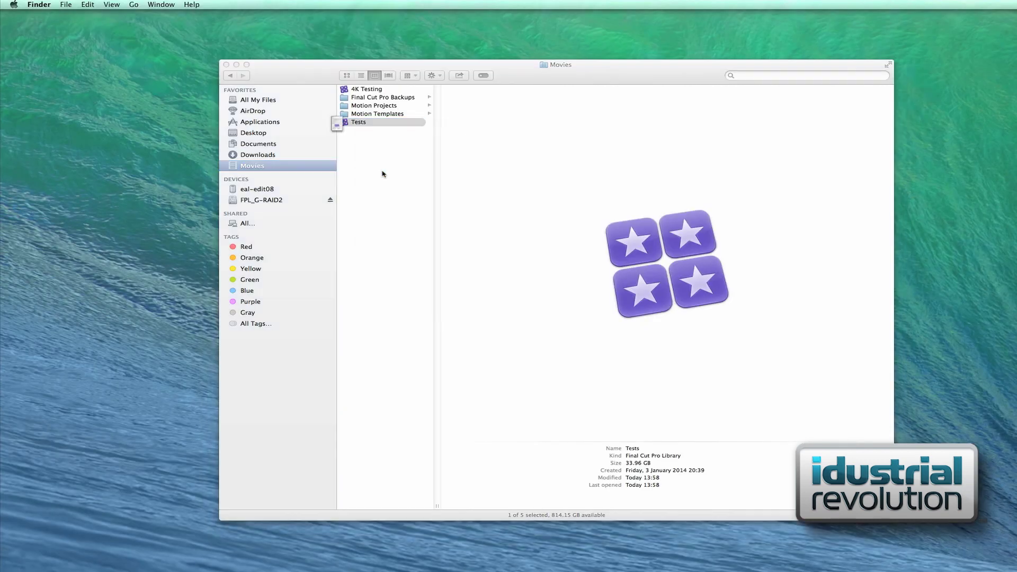
{"action": "left_click_drag", "start_coordinate": [105, 16], "coordinate": [522, 71]}
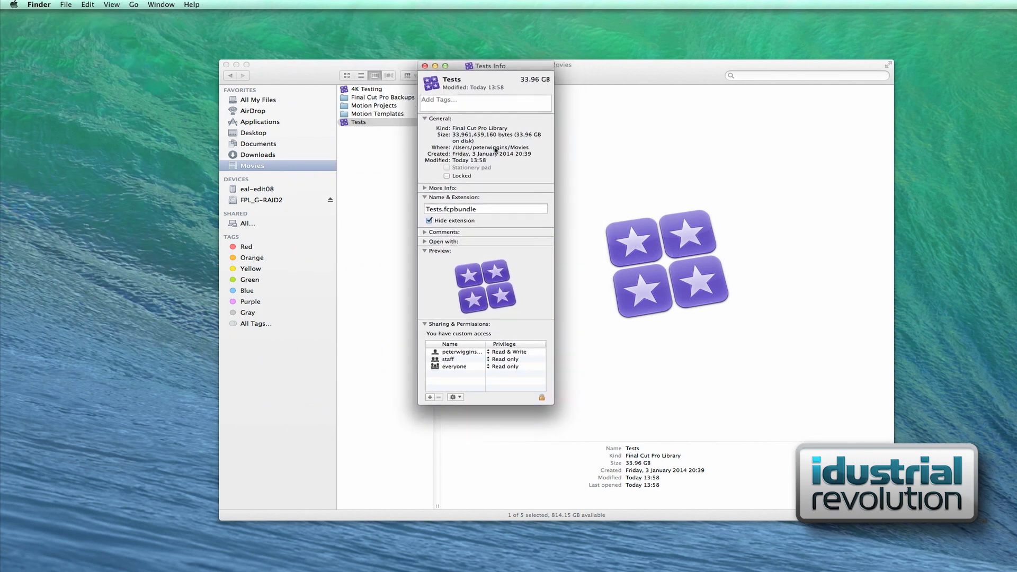
{"action": "left_click_drag", "start_coordinate": [482, 209], "coordinate": [443, 212]}
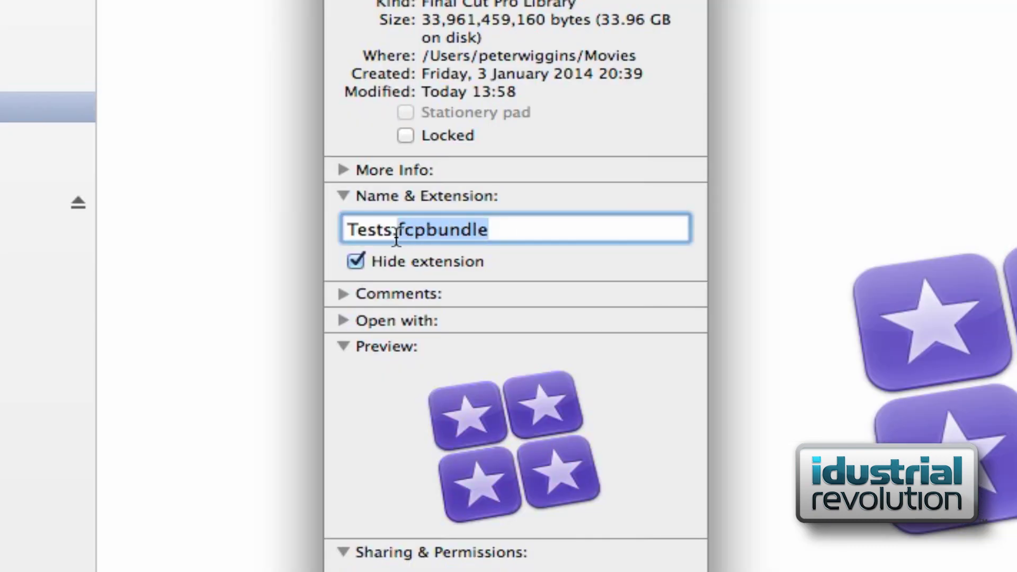
{"action": "left_click_drag", "start_coordinate": [396, 240], "coordinate": [393, 240]}
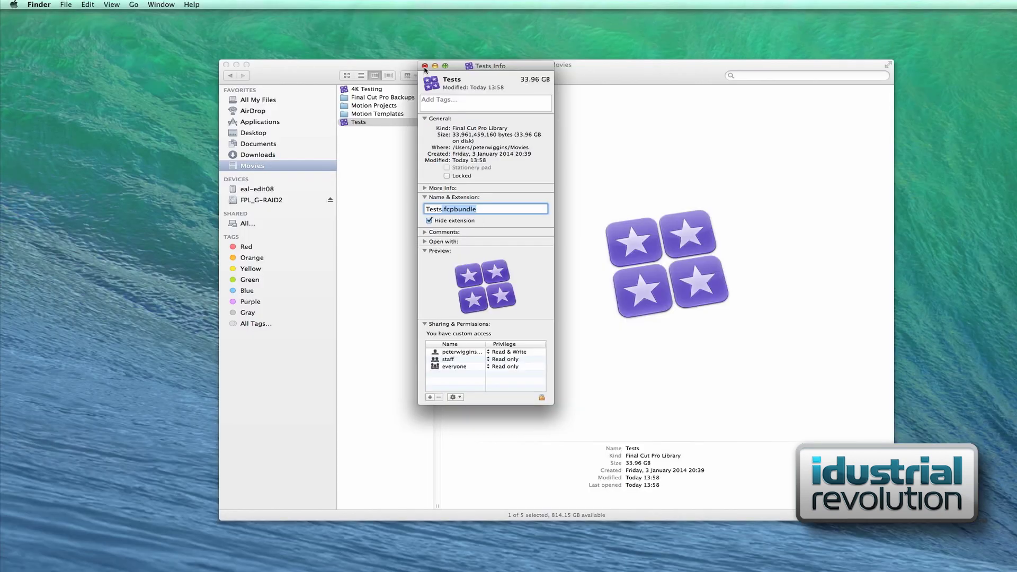
{"action": "left_click", "coordinate": [423, 65]}
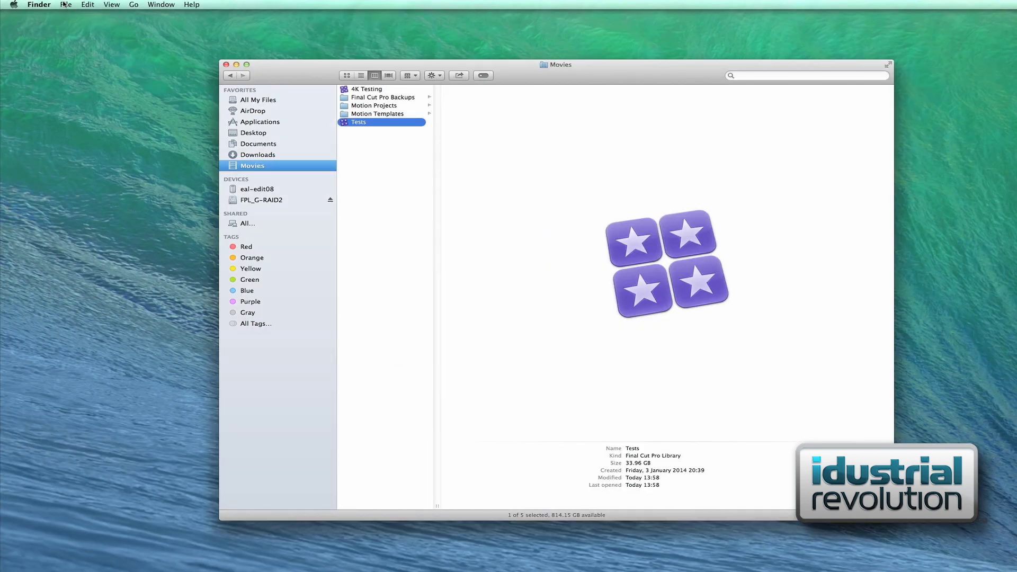
Create a new smart folder from the File menu with one rule and its Kind popup showing.
{"action": "left_click", "coordinate": [64, 5]}
{"action": "left_click", "coordinate": [143, 42]}
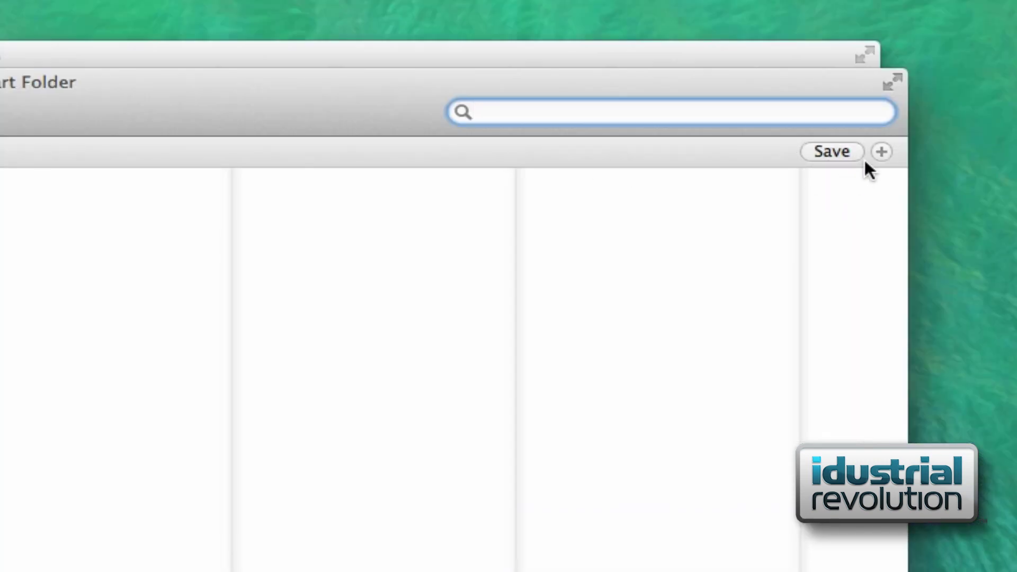
{"action": "left_click", "coordinate": [882, 151]}
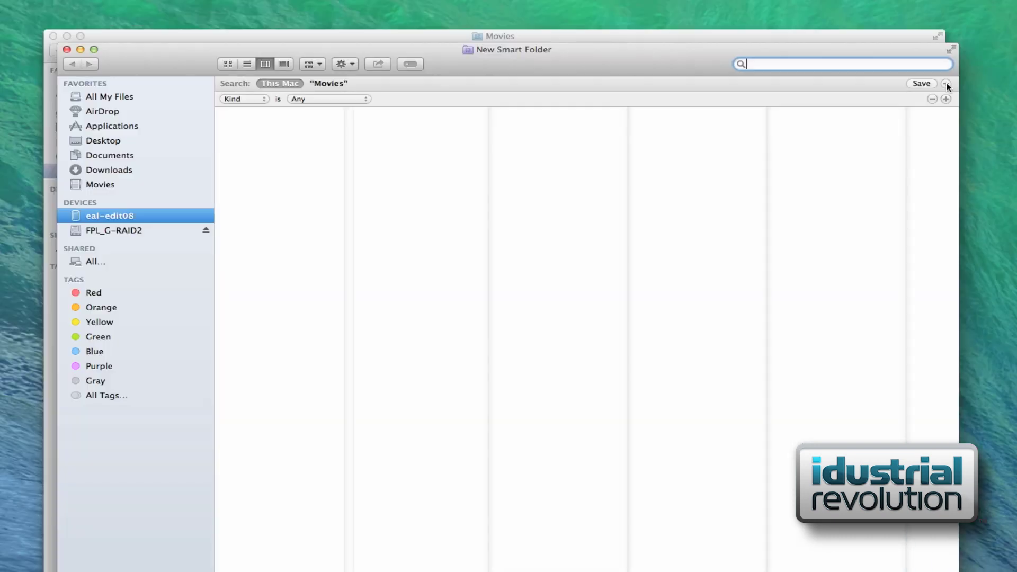
{"action": "left_click", "coordinate": [246, 99]}
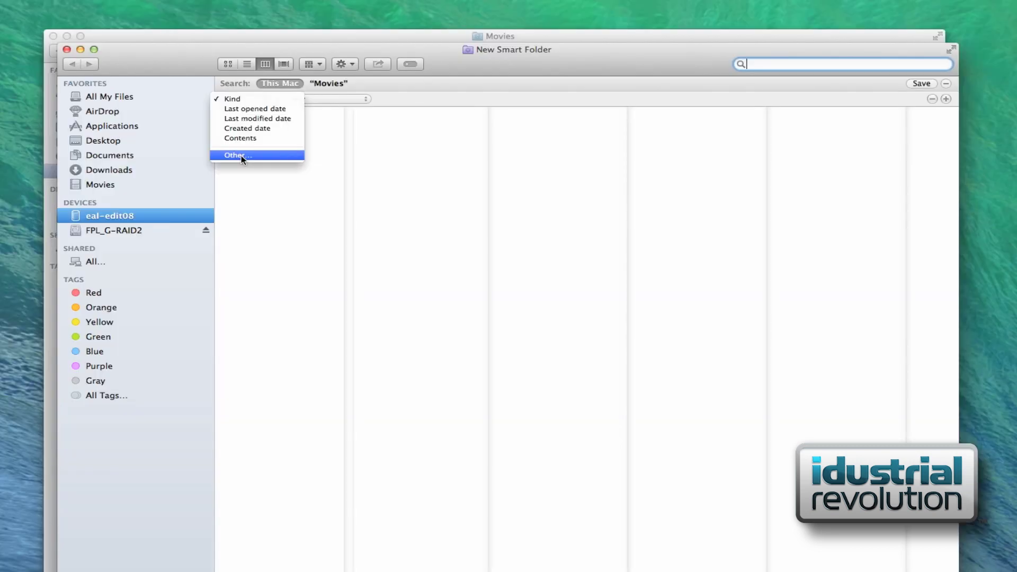
Switch the rule's attribute to File extension, chosen from the Other… attribute list.
{"action": "left_click", "coordinate": [419, 278]}
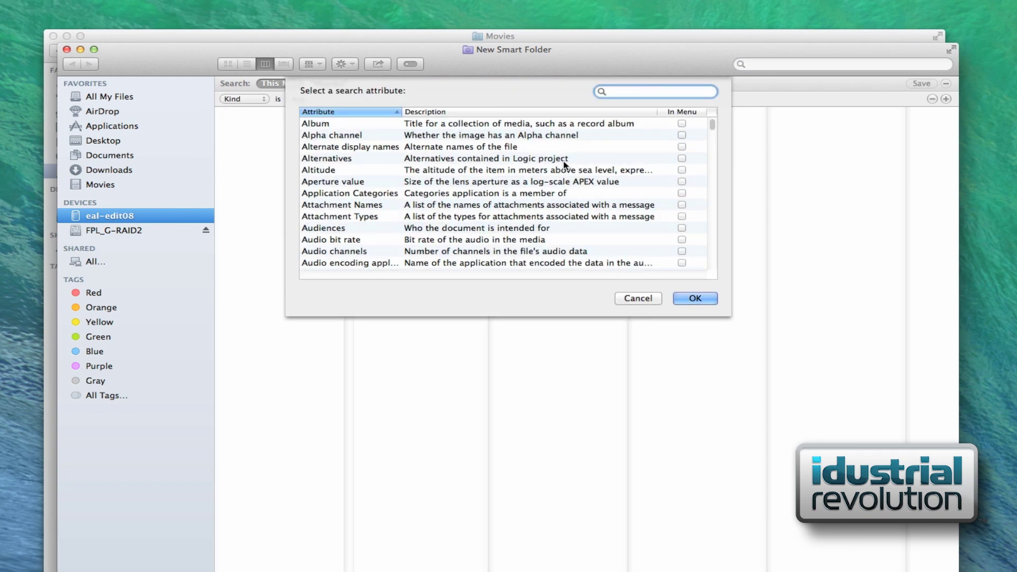
{"action": "scroll", "coordinate": [562, 167], "scroll_direction": "down", "scroll_amount": 5}
{"action": "scroll", "coordinate": [565, 166], "scroll_direction": "down", "scroll_amount": 12}
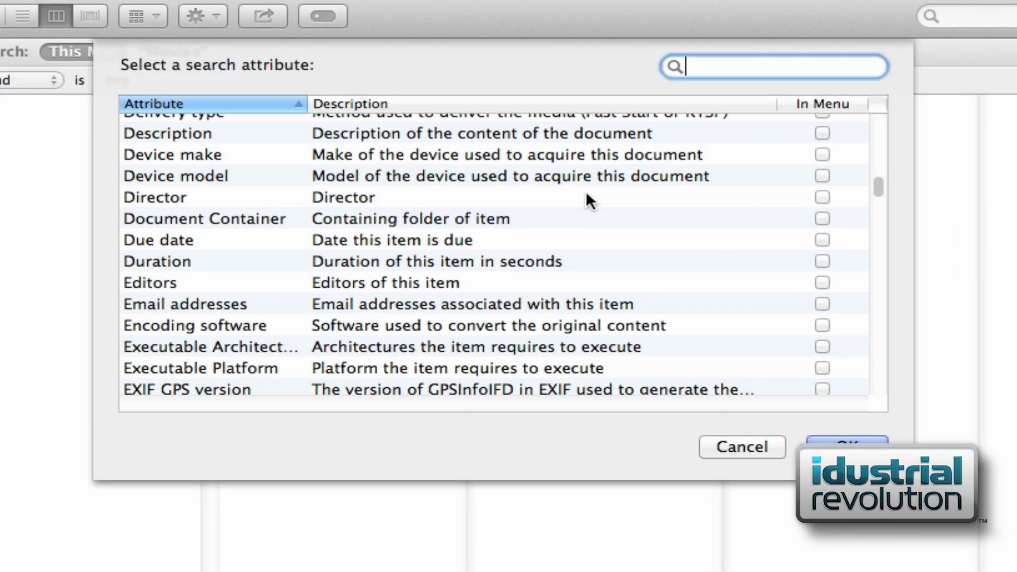
{"action": "scroll", "coordinate": [546, 200], "scroll_direction": "down", "scroll_amount": 3}
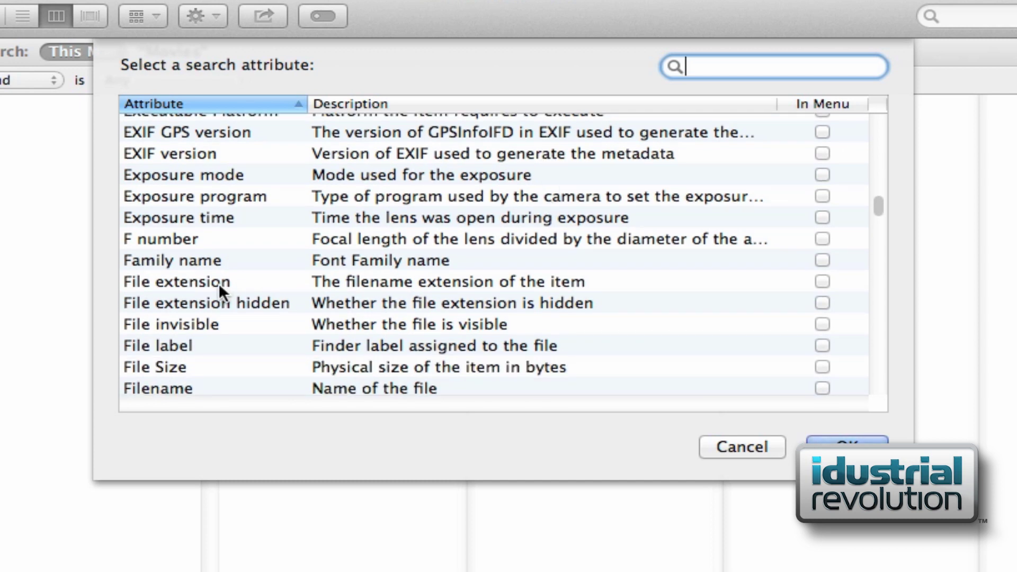
{"action": "left_click", "coordinate": [823, 281]}
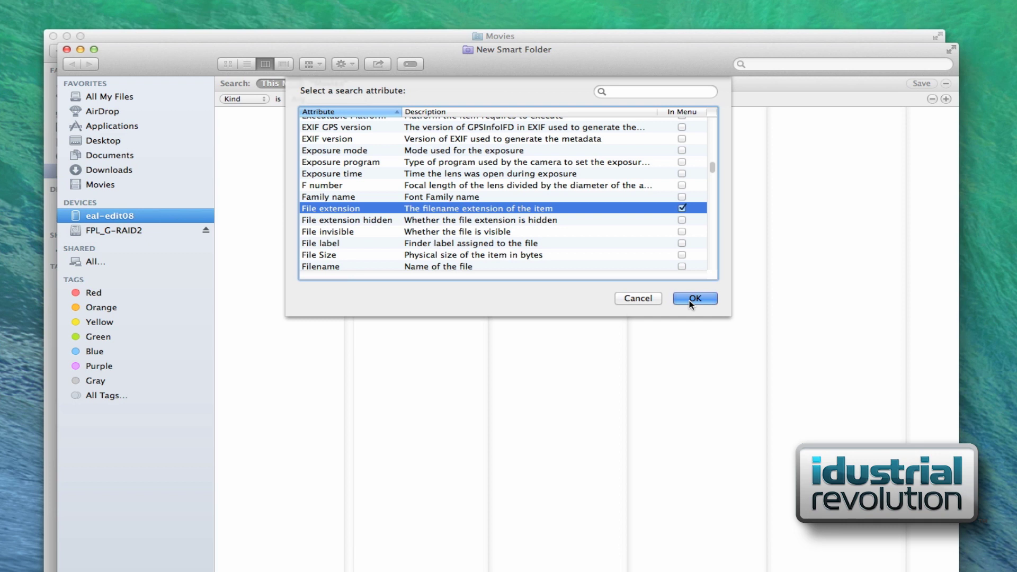
{"action": "left_click", "coordinate": [690, 301]}
{"action": "left_click", "coordinate": [353, 98]}
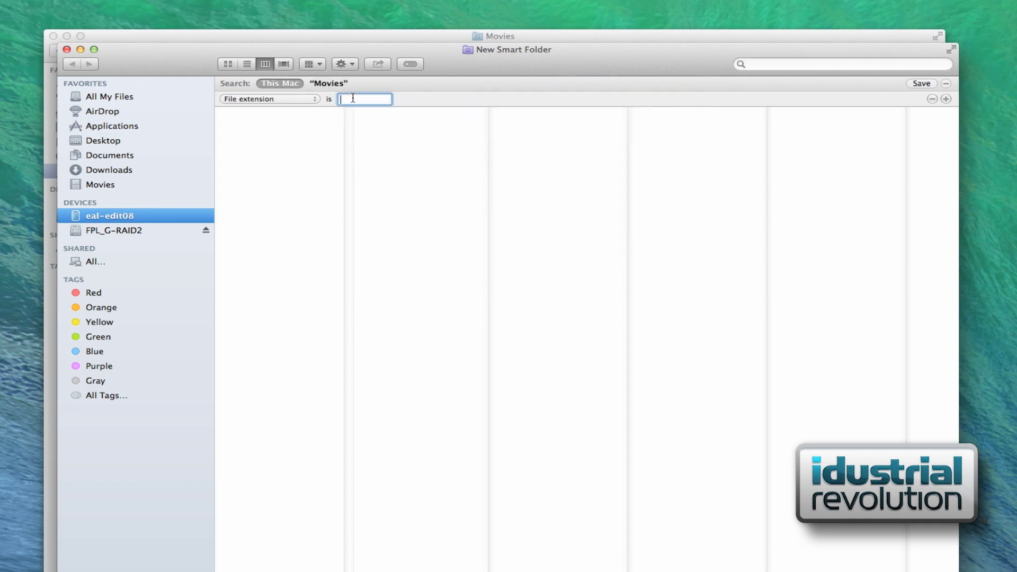
Enter .fcpbundle as the File extension value.
{"action": "type", "text": ".fcpbundle"}
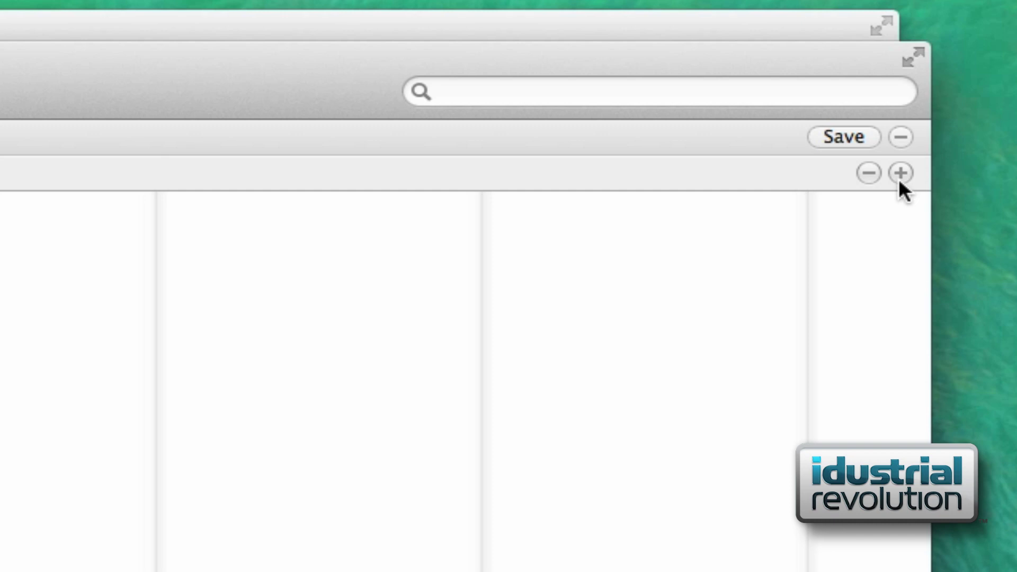
Add a nested None-of-the-following rule group to the search.
{"action": "left_click", "coordinate": [900, 173], "text": "alt"}
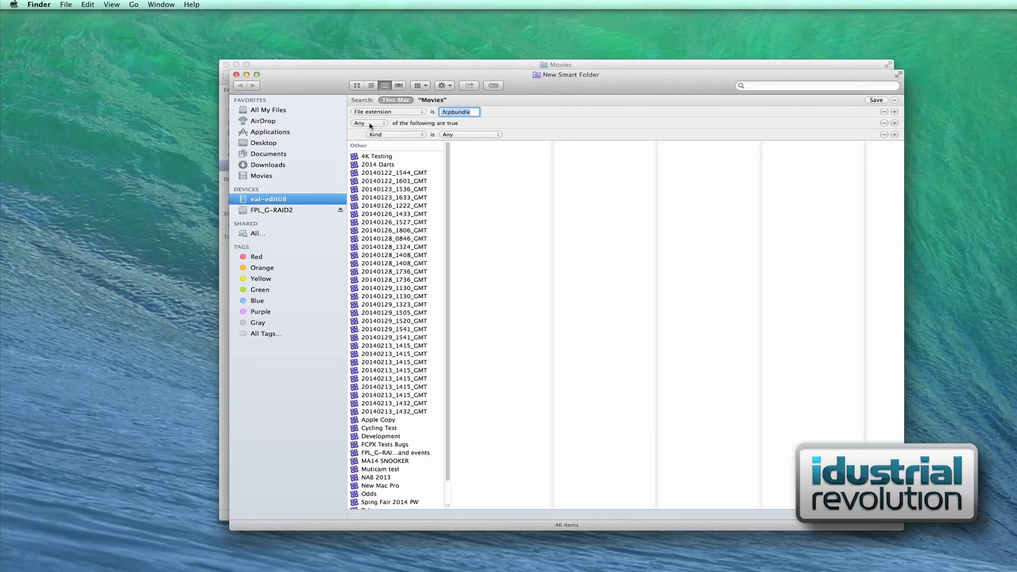
{"action": "left_click", "coordinate": [366, 124]}
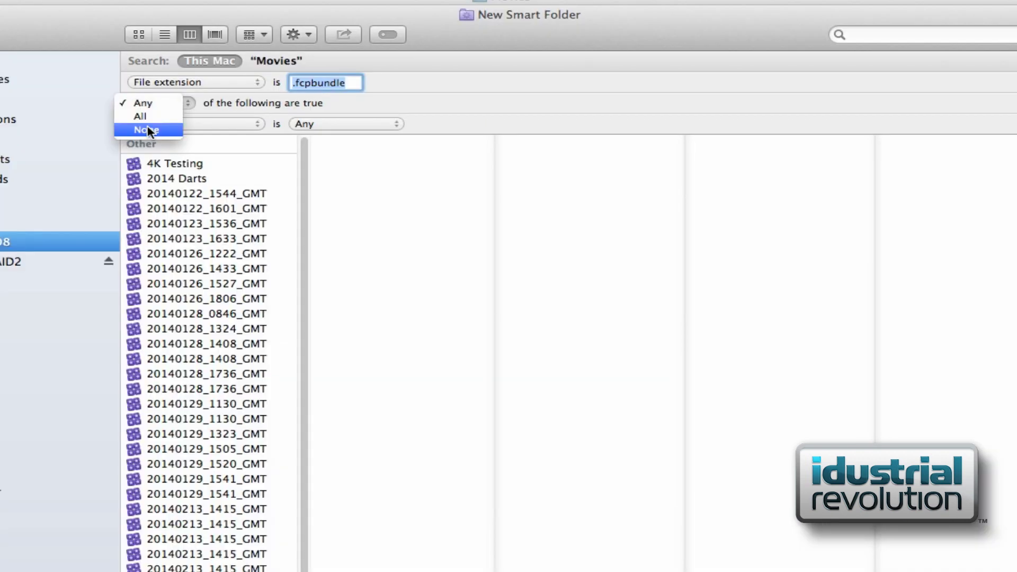
{"action": "left_click", "coordinate": [149, 131]}
{"action": "left_click", "coordinate": [196, 121]}
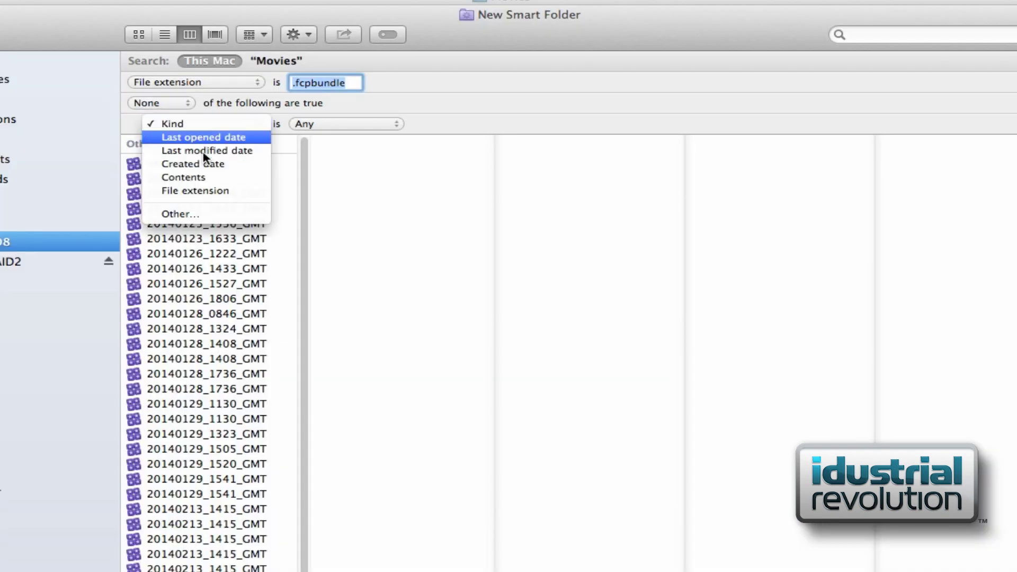
{"action": "left_click", "coordinate": [203, 214]}
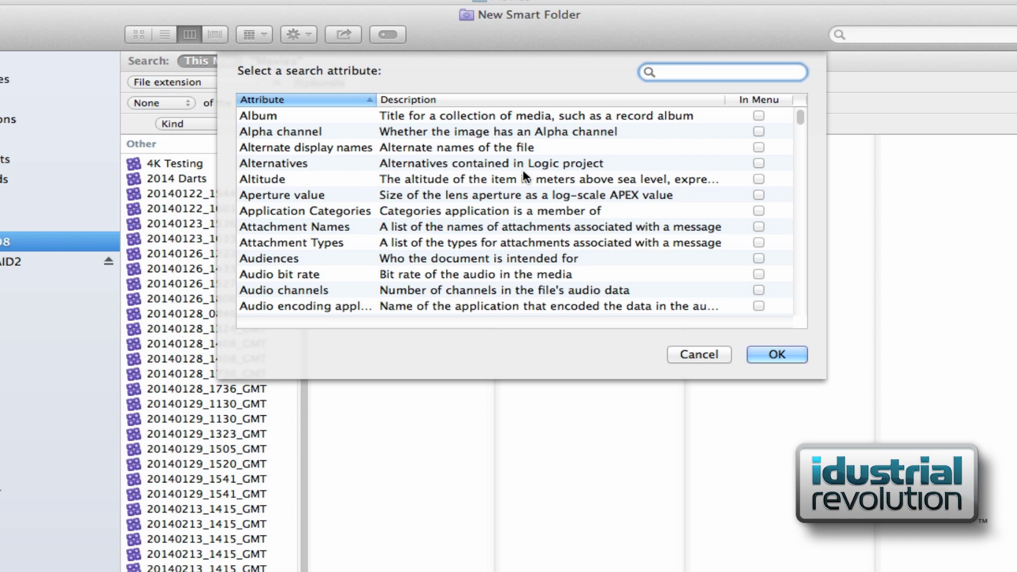
Set the excluded rule to Filename matches GMT.
{"action": "scroll", "coordinate": [520, 161], "scroll_direction": "down", "scroll_amount": 3}
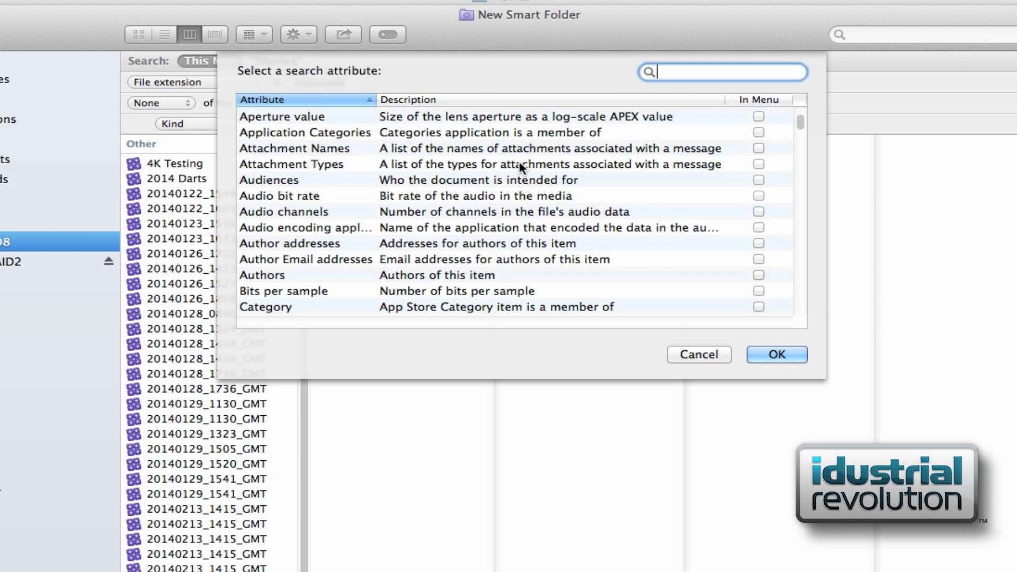
{"action": "scroll", "coordinate": [520, 164], "scroll_direction": "down", "scroll_amount": 15}
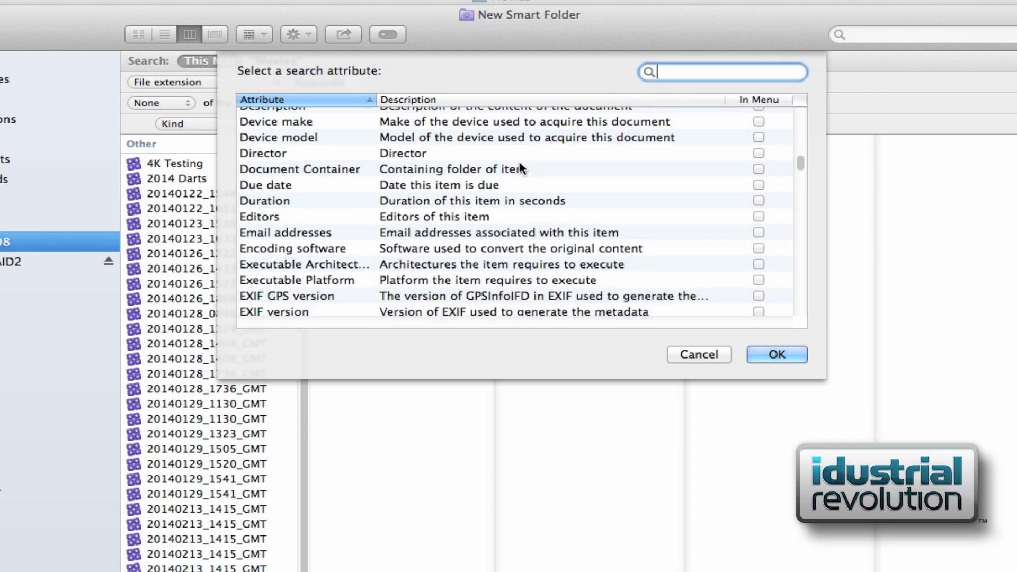
{"action": "scroll", "coordinate": [520, 164], "scroll_direction": "down", "scroll_amount": 5}
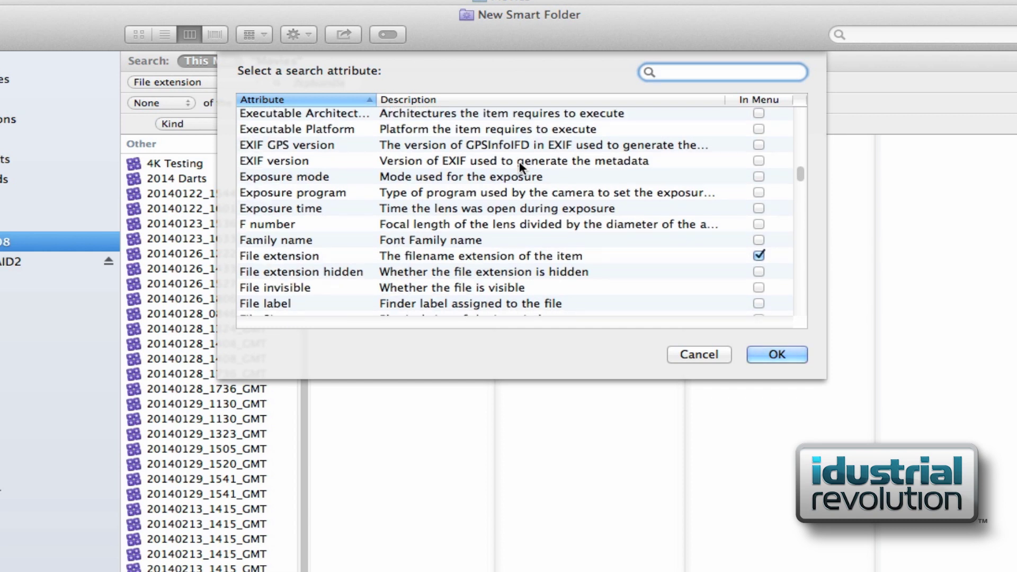
{"action": "scroll", "coordinate": [519, 166], "scroll_direction": "down", "scroll_amount": 2}
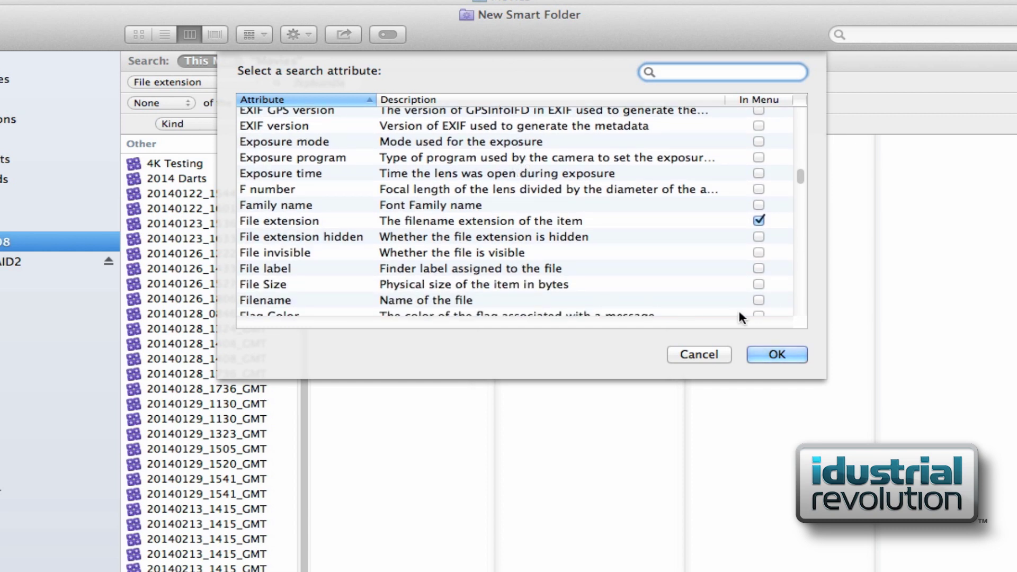
{"action": "left_click", "coordinate": [758, 300]}
{"action": "left_click", "coordinate": [777, 354]}
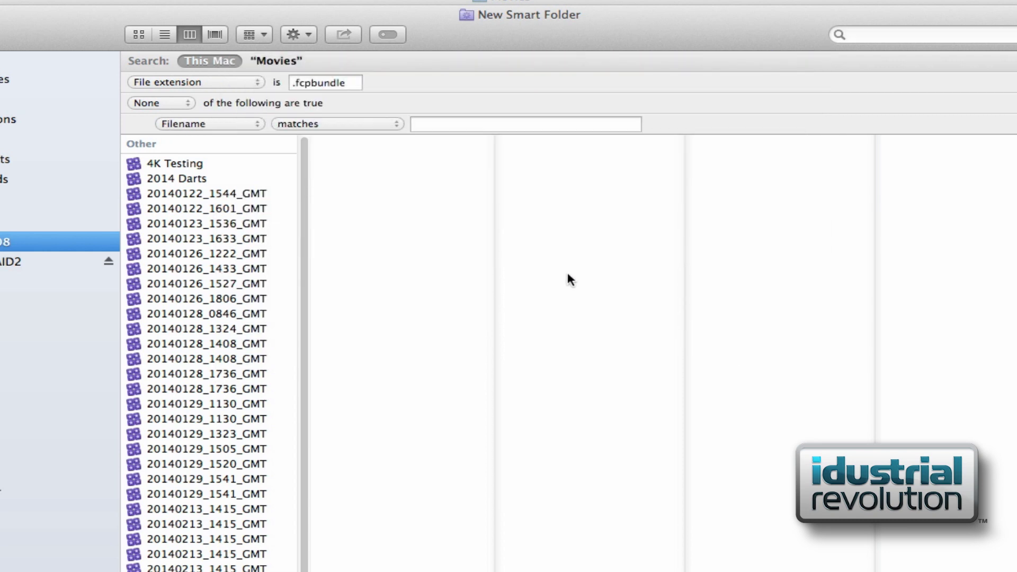
{"action": "left_click", "coordinate": [472, 123]}
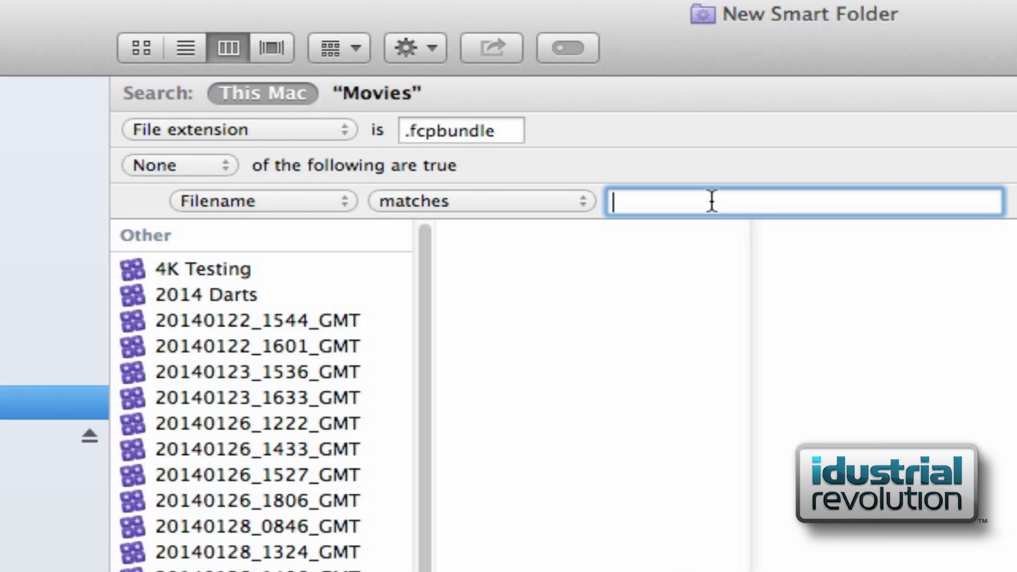
{"action": "type", "text": "GMT"}
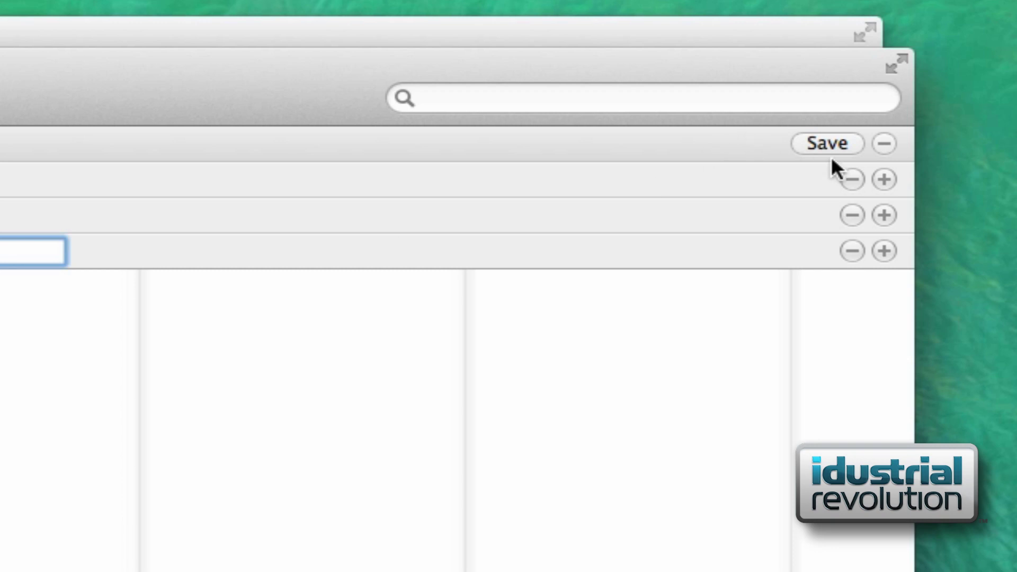
Save the search as 'Libraries' and select the FCPX Tests Bugs library among its results.
{"action": "left_click", "coordinate": [819, 144]}
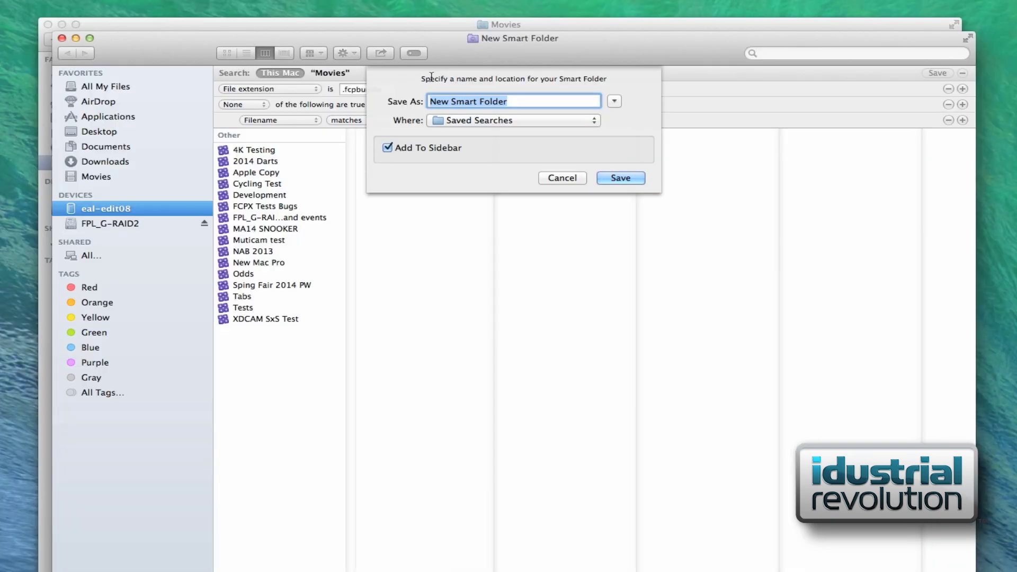
{"action": "type", "text": "Libraries"}
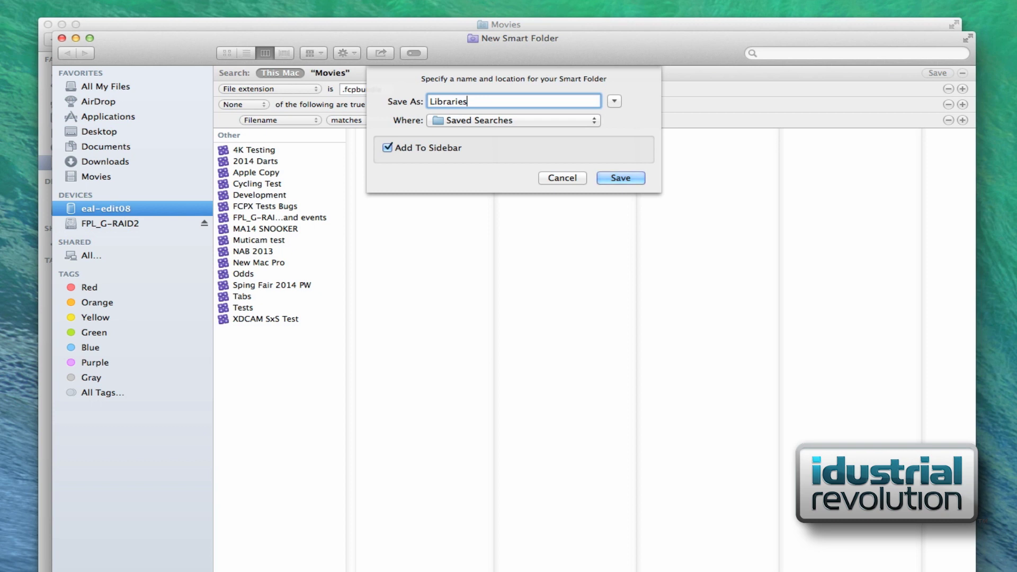
{"action": "key", "text": "Return"}
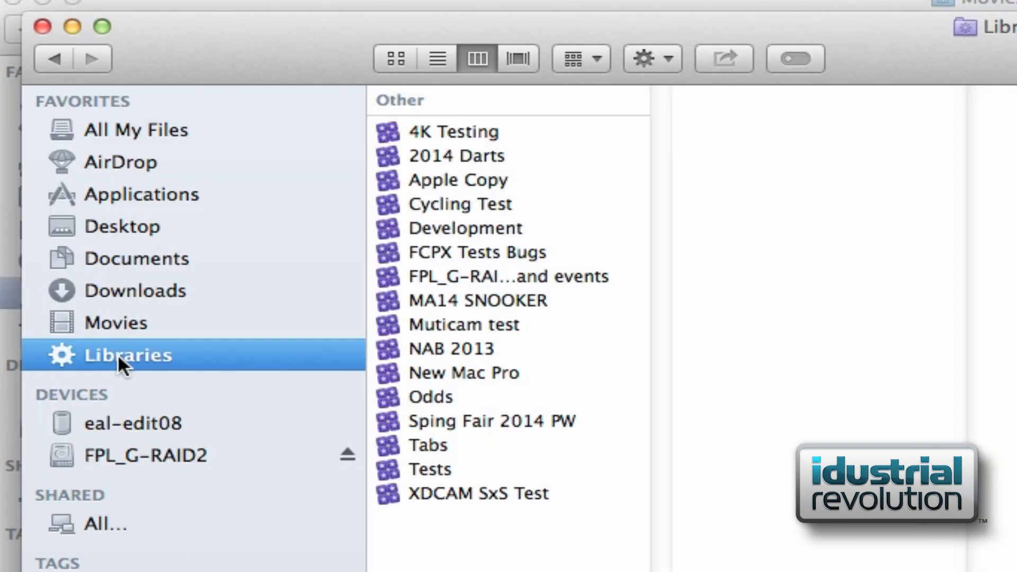
{"action": "left_click", "coordinate": [463, 249]}
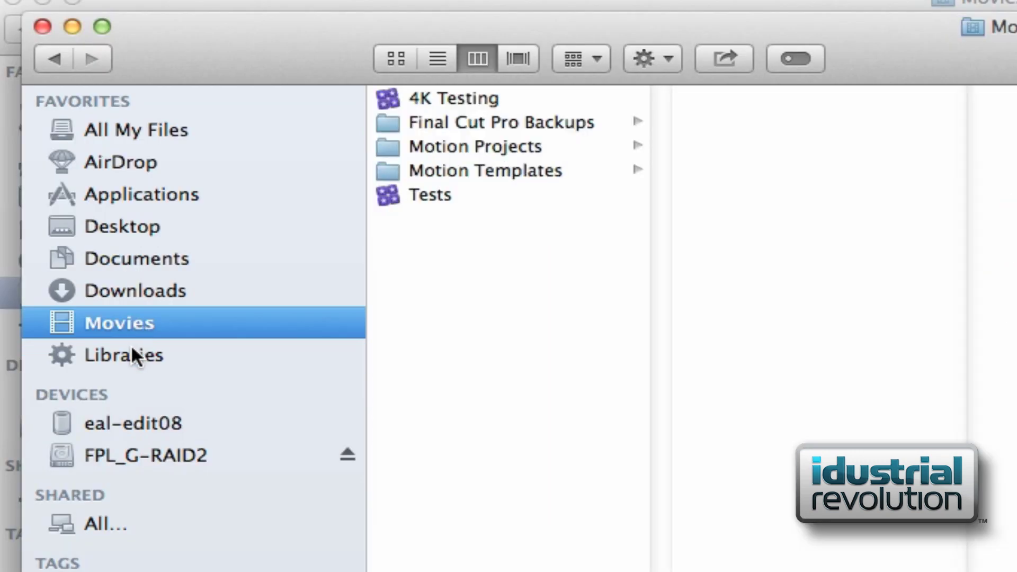
From Libraries, add a Created date within last 1 months rule, switching the unit from days.
{"action": "left_click", "coordinate": [132, 354]}
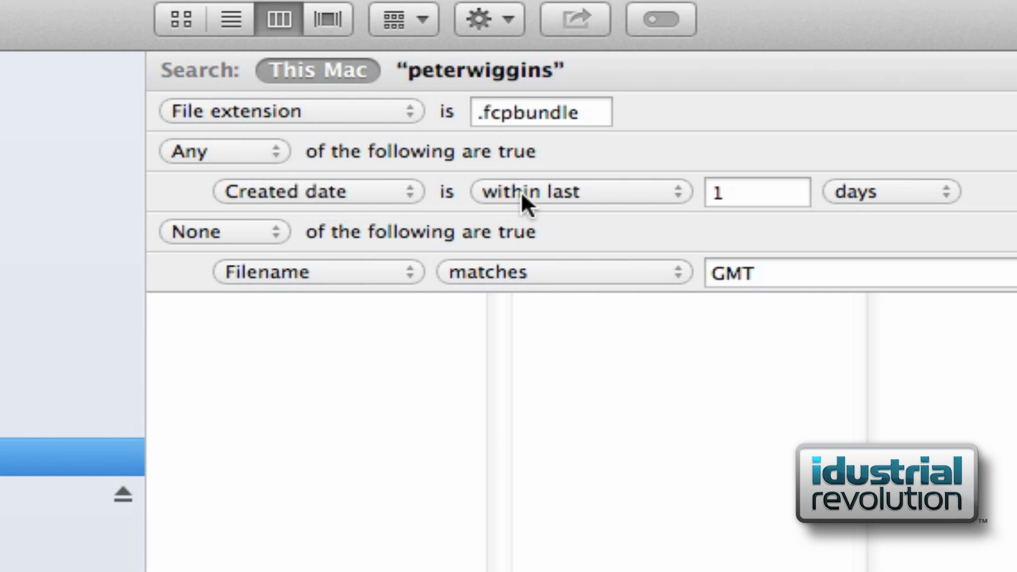
{"action": "left_click", "coordinate": [873, 193]}
{"action": "left_click", "coordinate": [871, 215]}
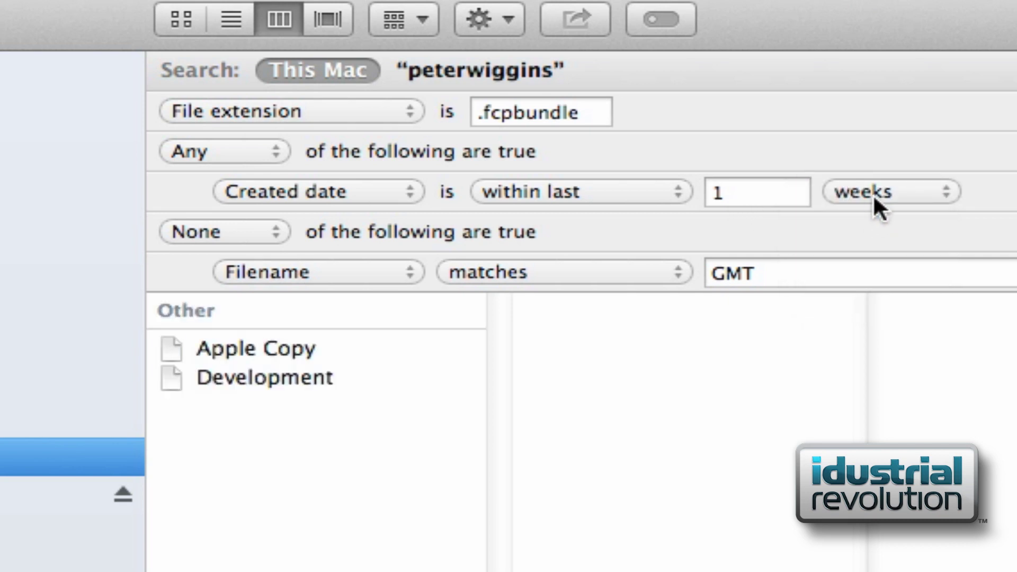
{"action": "left_click", "coordinate": [873, 193]}
{"action": "left_click", "coordinate": [872, 217]}
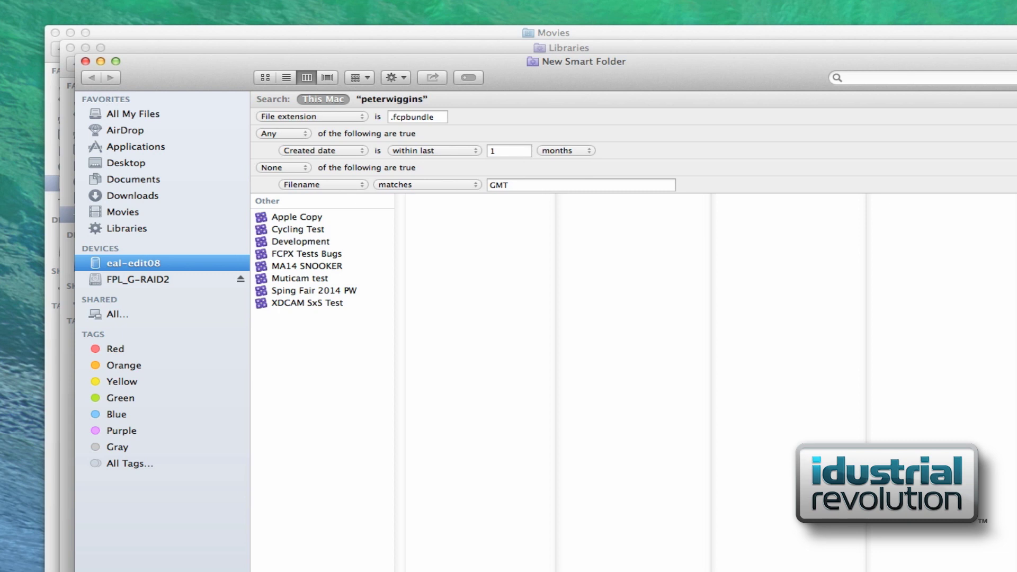
Save the search as 'Library Last Month', then view Libraries and Library Last Month.
{"action": "key", "text": "super+s"}
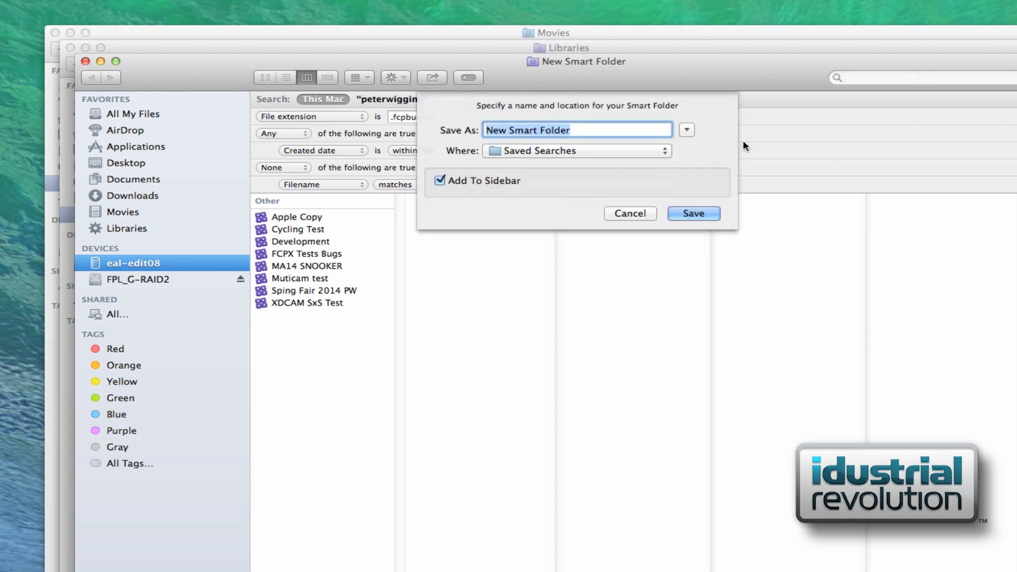
{"action": "type", "text": "Library Last Month"}
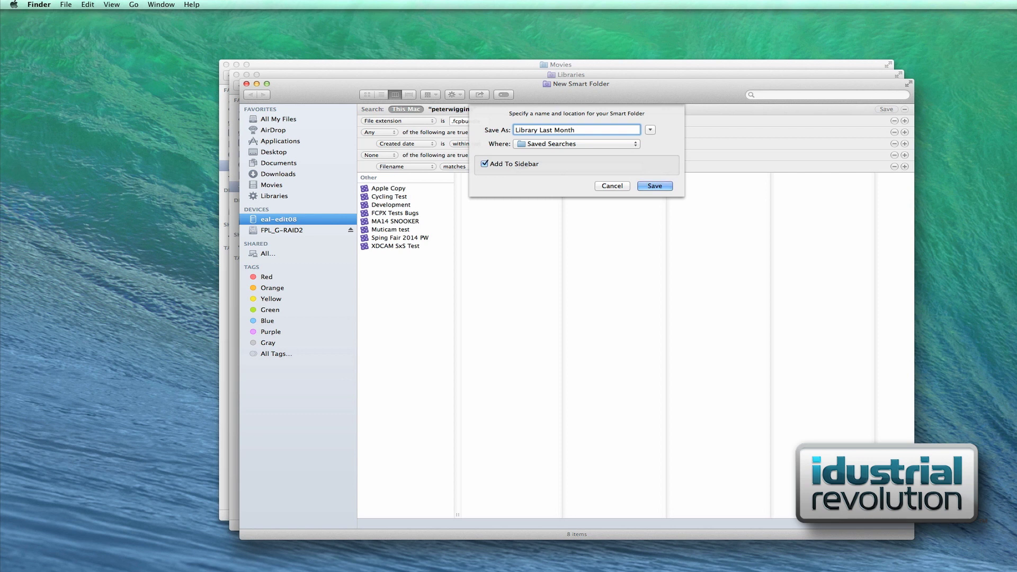
{"action": "left_click", "coordinate": [651, 187]}
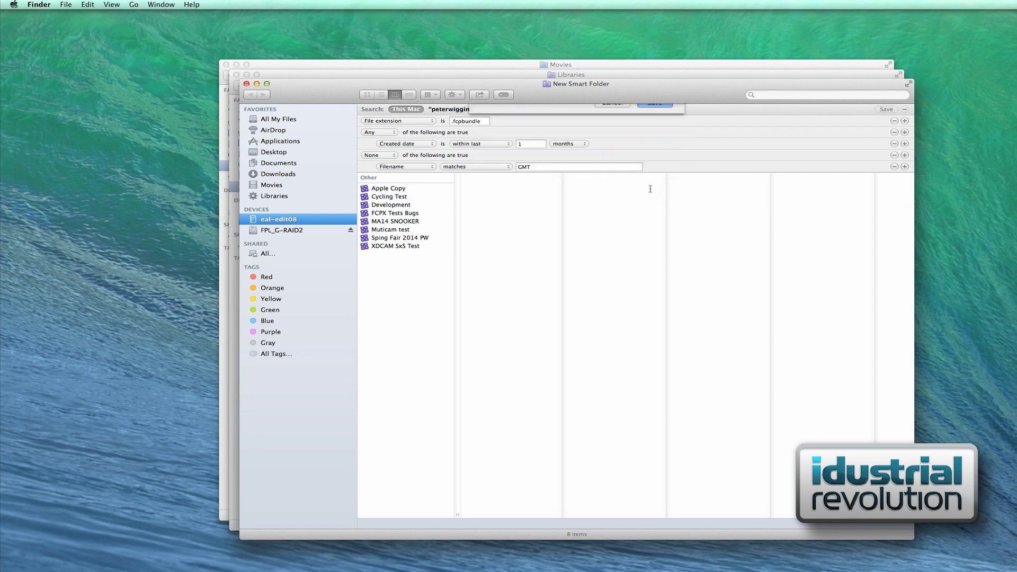
{"action": "left_click", "coordinate": [277, 196]}
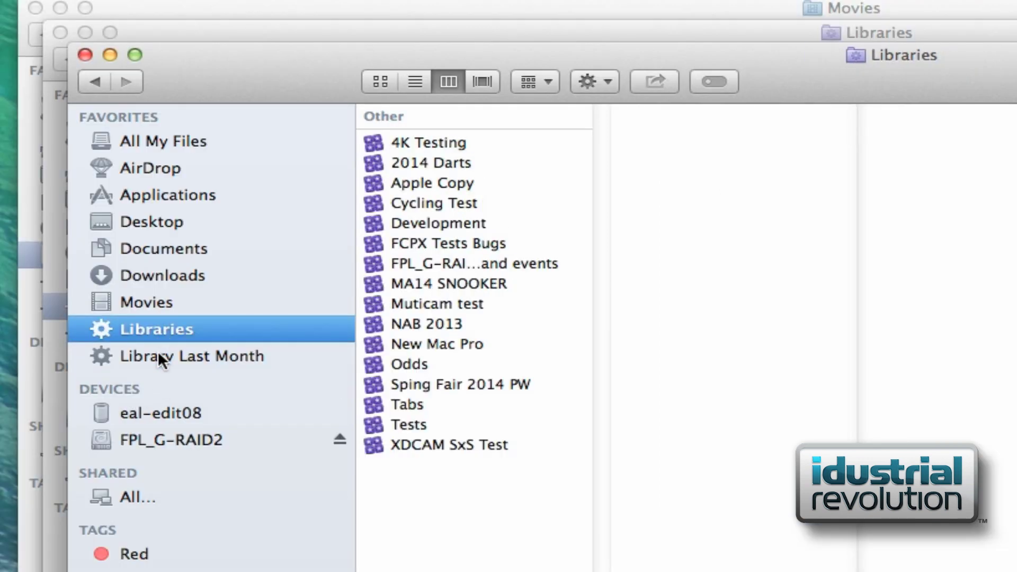
{"action": "left_click", "coordinate": [158, 361]}
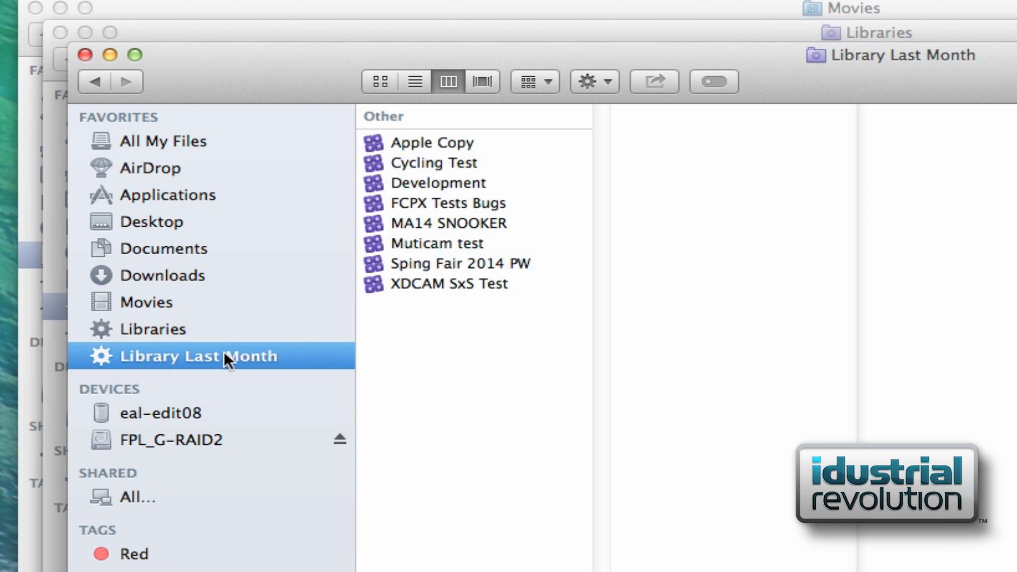
Choose Show Search Criteria for the Library Last Month sidebar folder.
{"action": "right_click", "coordinate": [210, 356]}
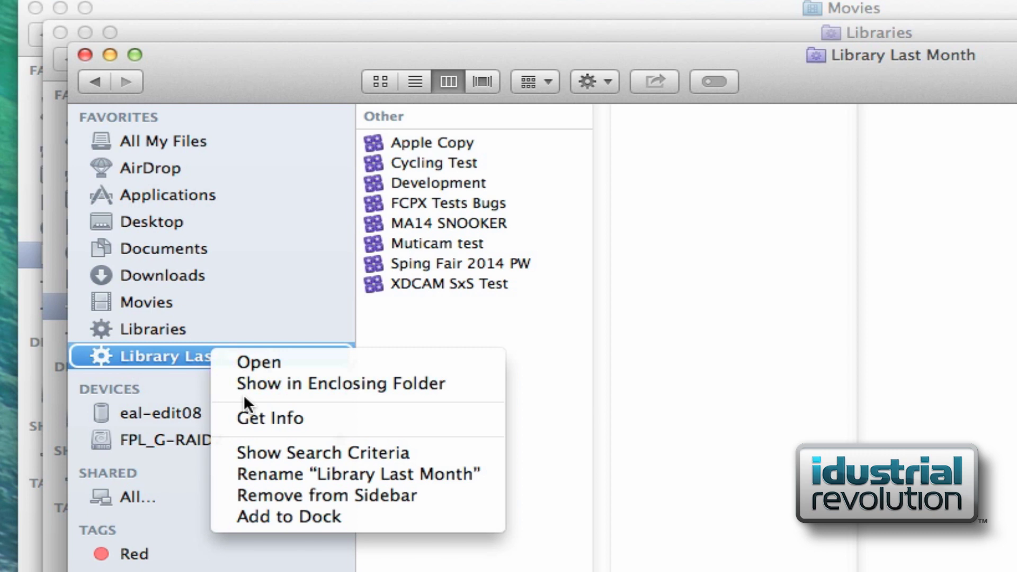
{"action": "left_click", "coordinate": [257, 450]}
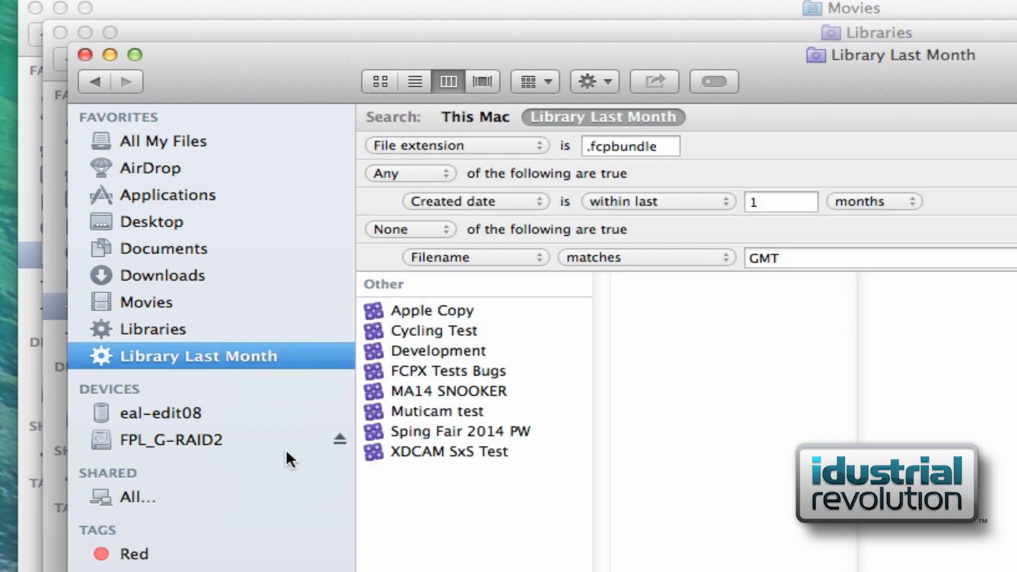